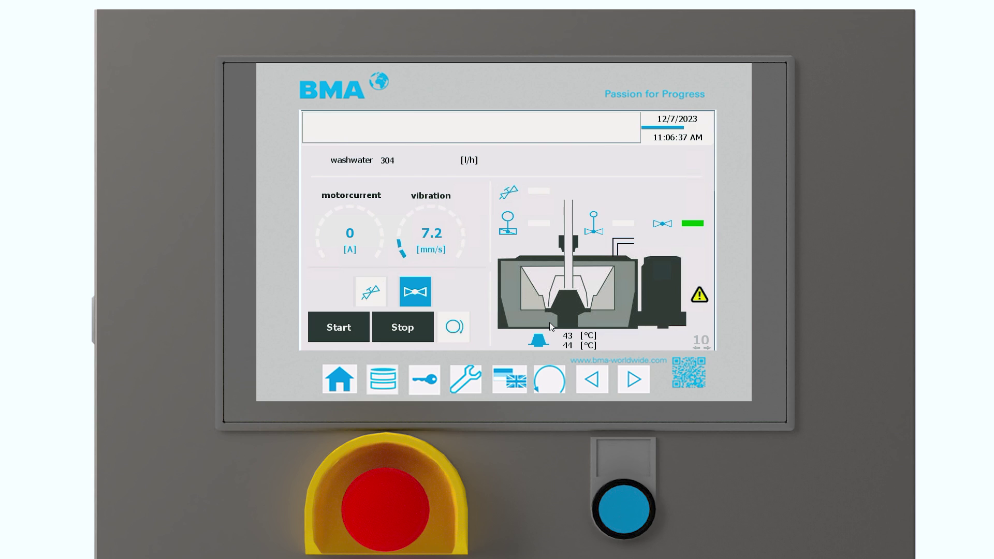
# From the main process screen's round function button, start the centrifuge and then stop it.
pyautogui.click(465, 332)
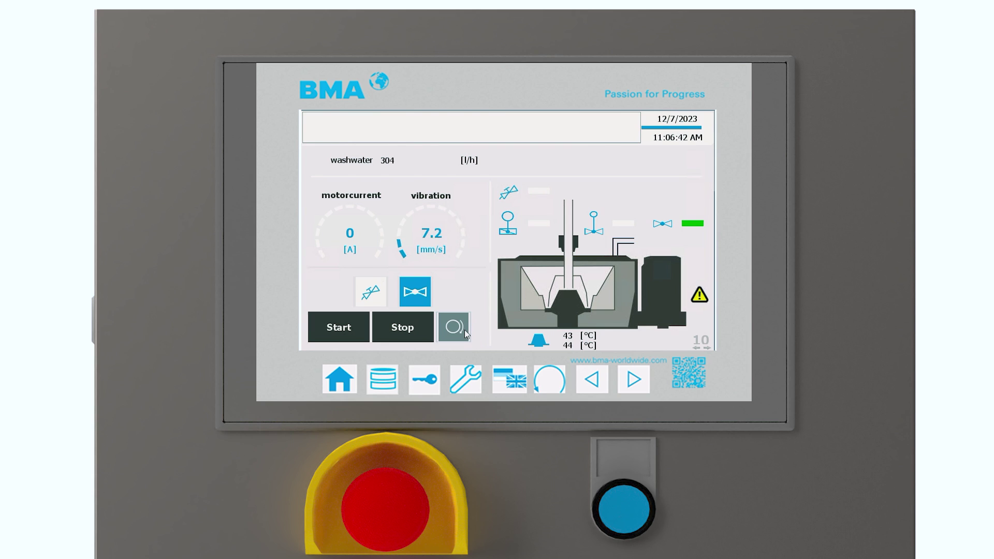
pyautogui.click(332, 338)
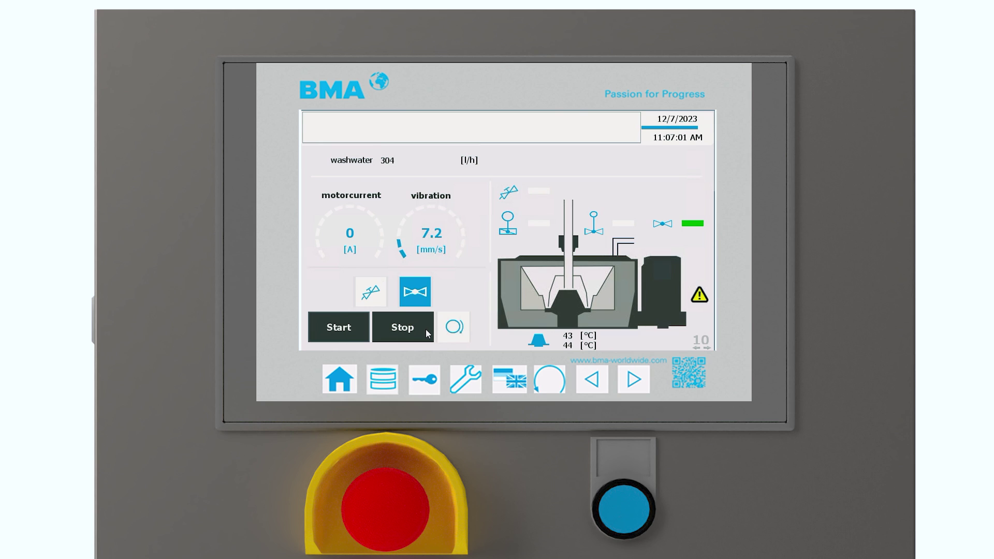
pyautogui.click(425, 328)
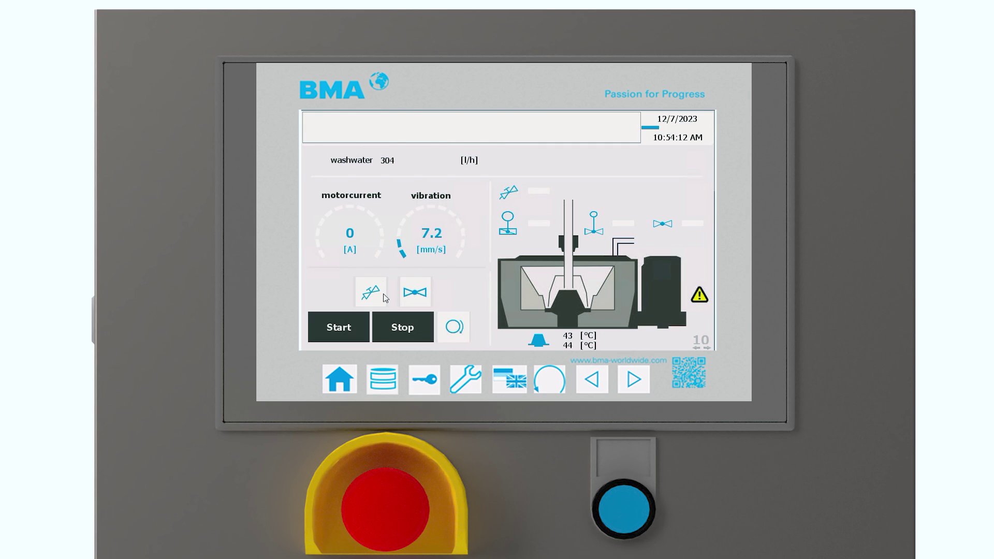
# Open the valve below the gauges so the diagram shows it active with a green status bar.
pyautogui.click(414, 293)
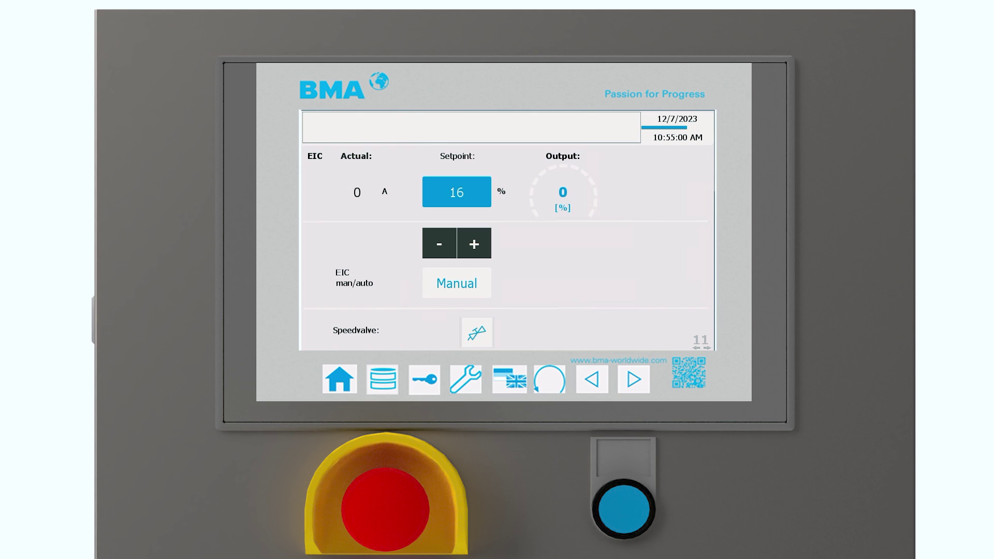
# Enter 10 as the EIC manual setpoint, then step it up with + and - to 25 %.
pyautogui.click(469, 196)
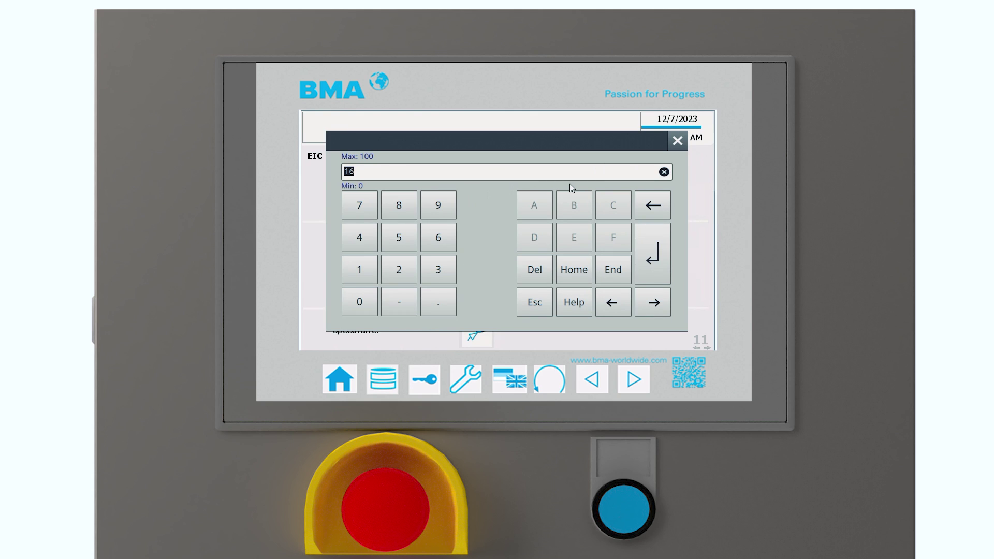
pyautogui.write('10')
pyautogui.press('Return')
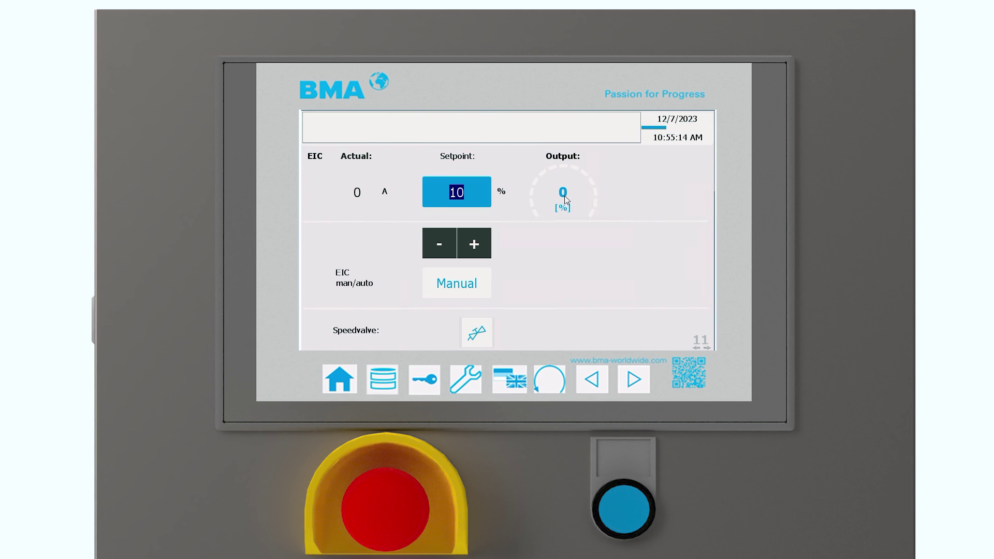
pyautogui.click(465, 249)
pyautogui.click(465, 249)
pyautogui.click(470, 251)
pyautogui.click(471, 251)
pyautogui.click(471, 251)
pyautogui.click(443, 244)
# Switch the EIC controller to automatic and set its current setpoint to 100 A.
pyautogui.click(477, 289)
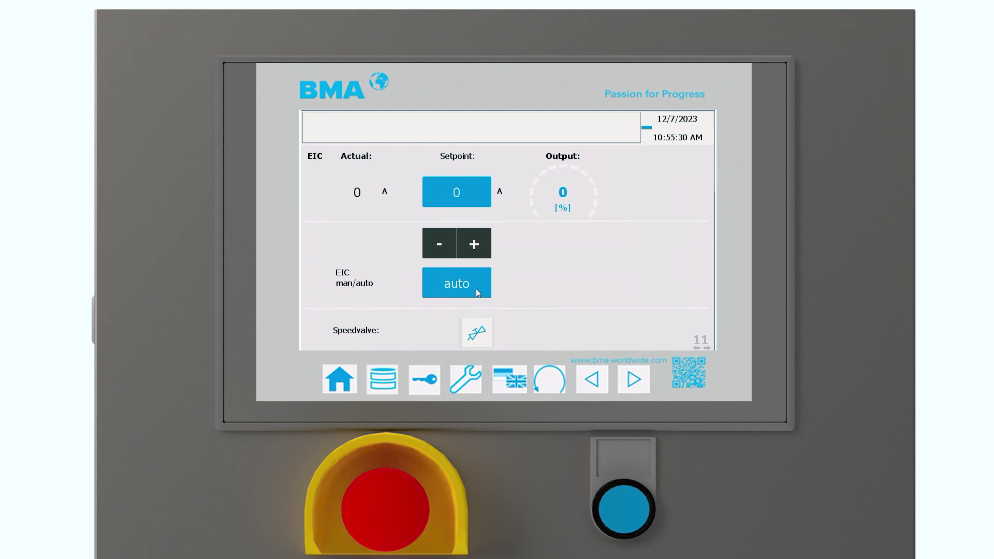
pyautogui.click(464, 193)
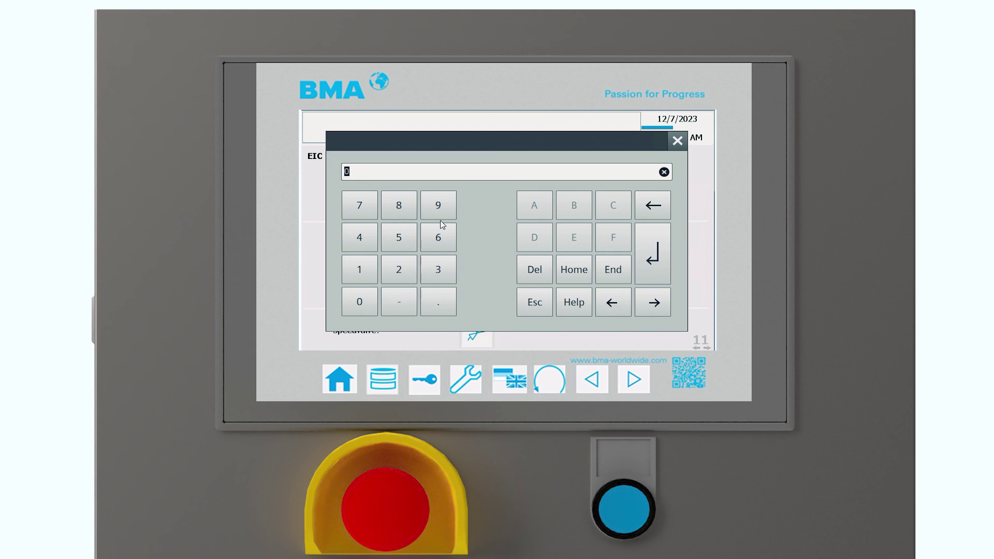
pyautogui.write('100')
pyautogui.press('Return')
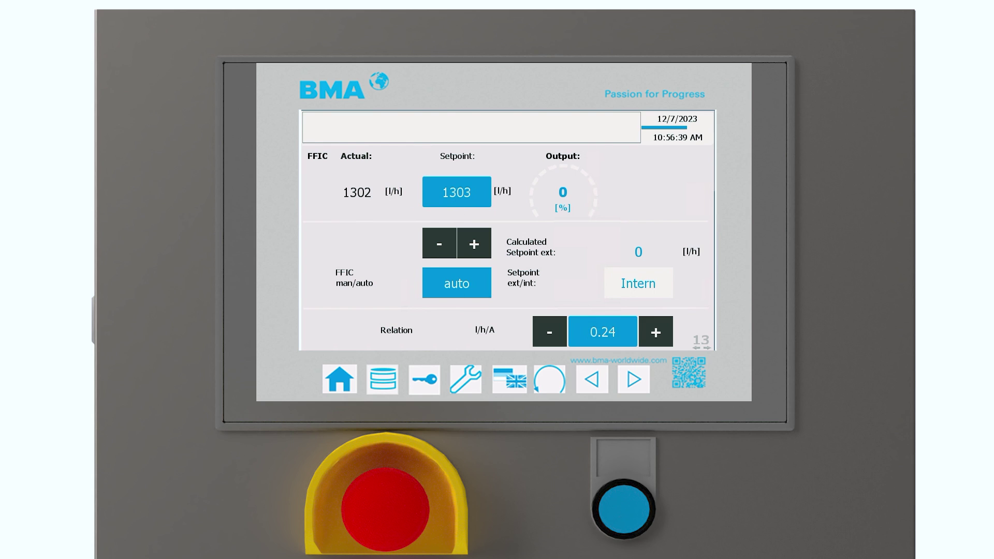
# Step the FFIC flow setpoint down from 1303 to 1298 l/h and set FFIC to Manual.
pyautogui.click(451, 241)
pyautogui.doubleClick(440, 243)
pyautogui.doubleClick(440, 243)
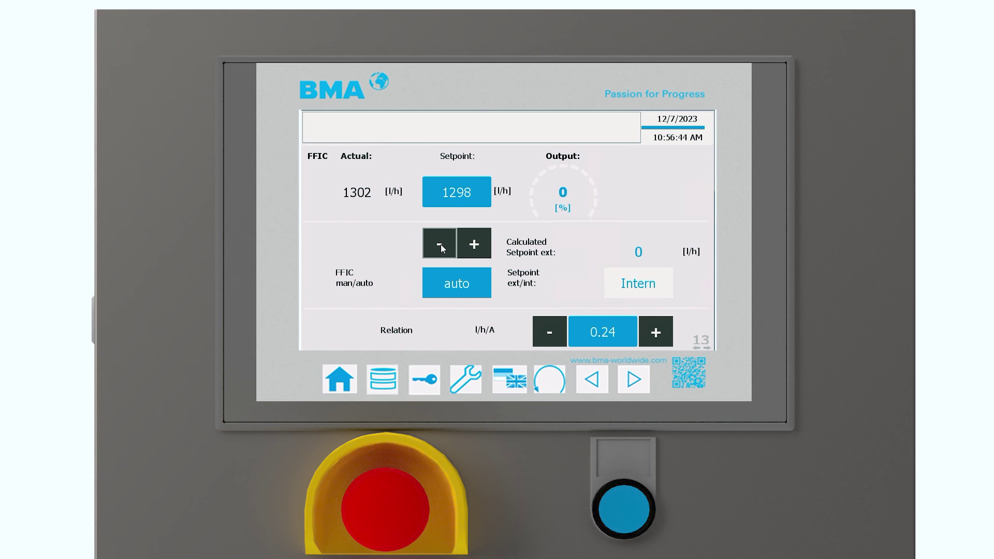
pyautogui.click(453, 286)
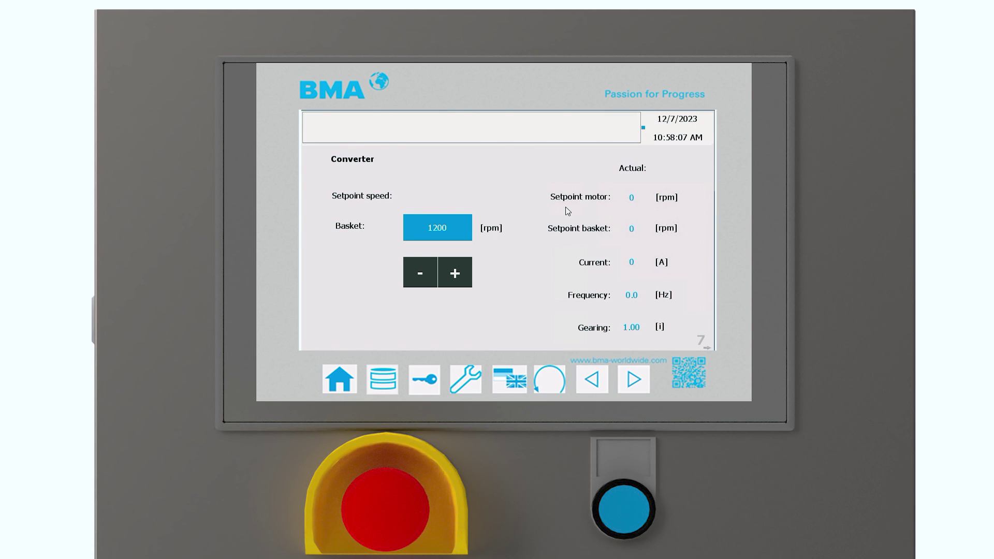
# Set the basket speed setpoint to 1800 rpm.
pyautogui.click(444, 226)
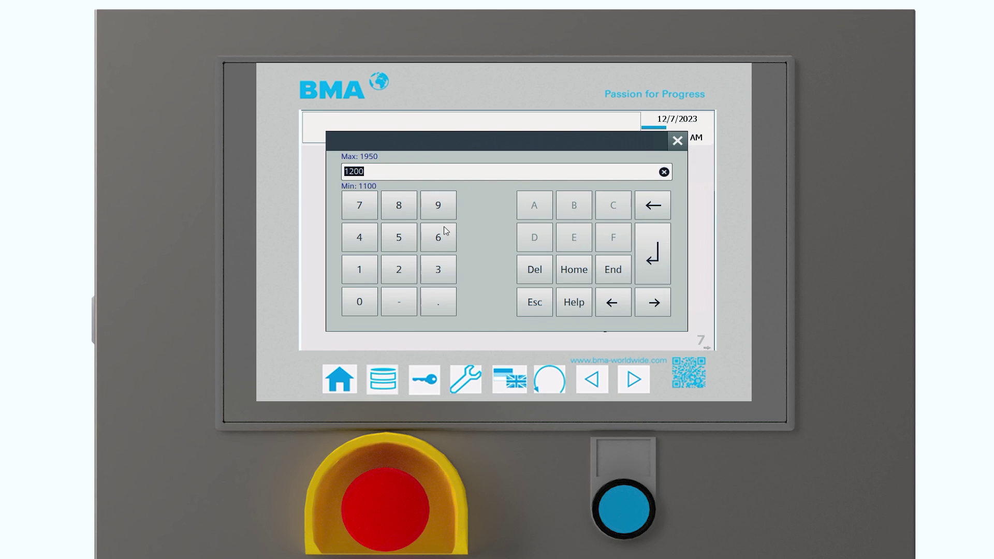
pyautogui.write('1800')
pyautogui.click(653, 254)
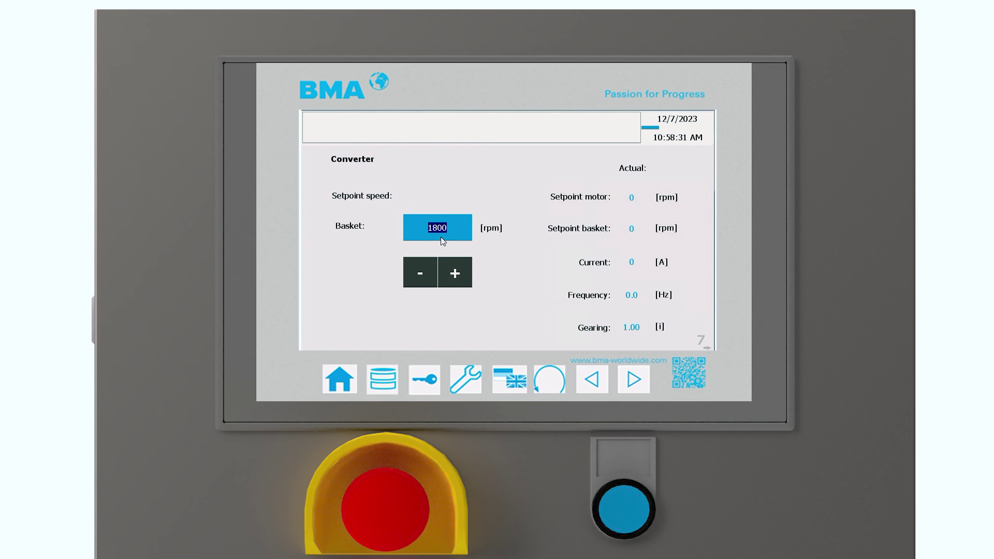
# Try entering 250 rpm as basket speed and see it rejected as outside 1100–1950.
pyautogui.click(455, 227)
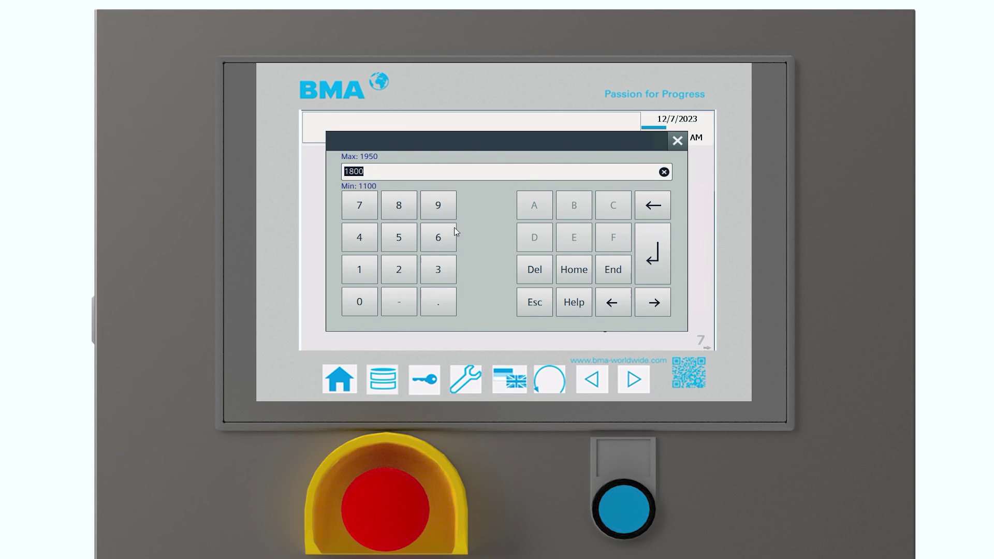
pyautogui.click(402, 261)
pyautogui.click(400, 235)
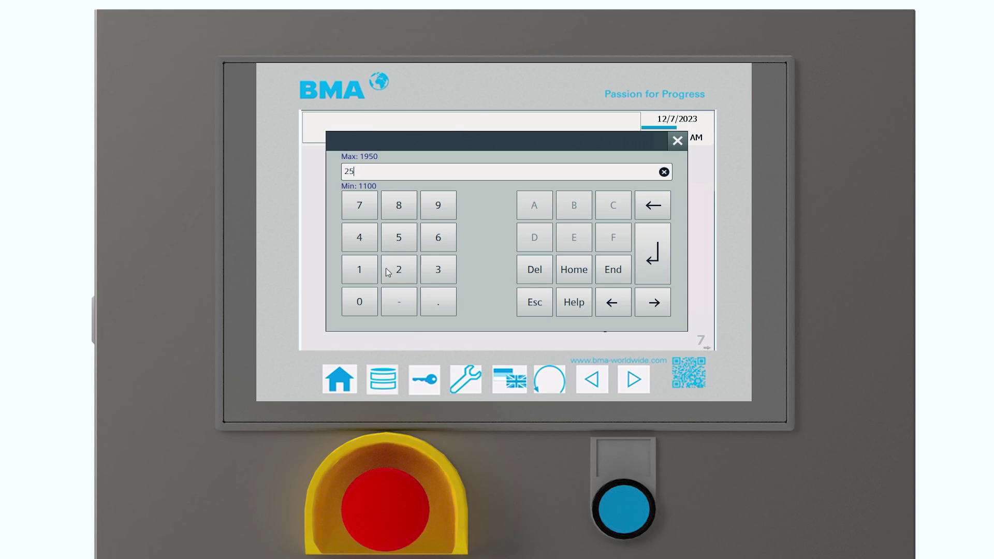
pyautogui.click(366, 309)
pyautogui.click(654, 255)
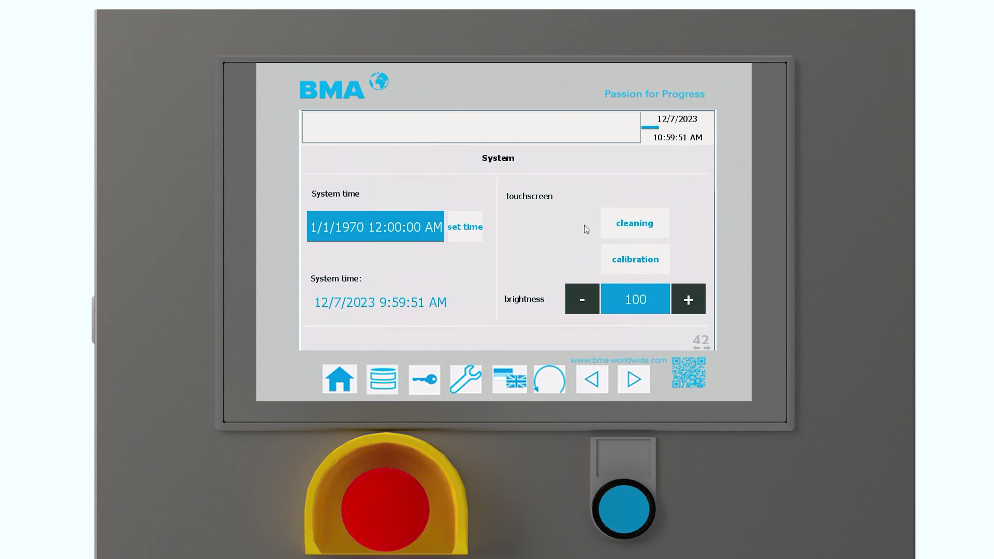
# Lower the touchscreen brightness step by step from 100 to 88.
pyautogui.click(587, 290)
pyautogui.click(584, 299)
pyautogui.click(584, 300)
pyautogui.click(584, 299)
pyautogui.click(584, 299)
pyautogui.click(584, 299)
pyautogui.click(584, 300)
pyautogui.click(584, 299)
pyautogui.click(584, 299)
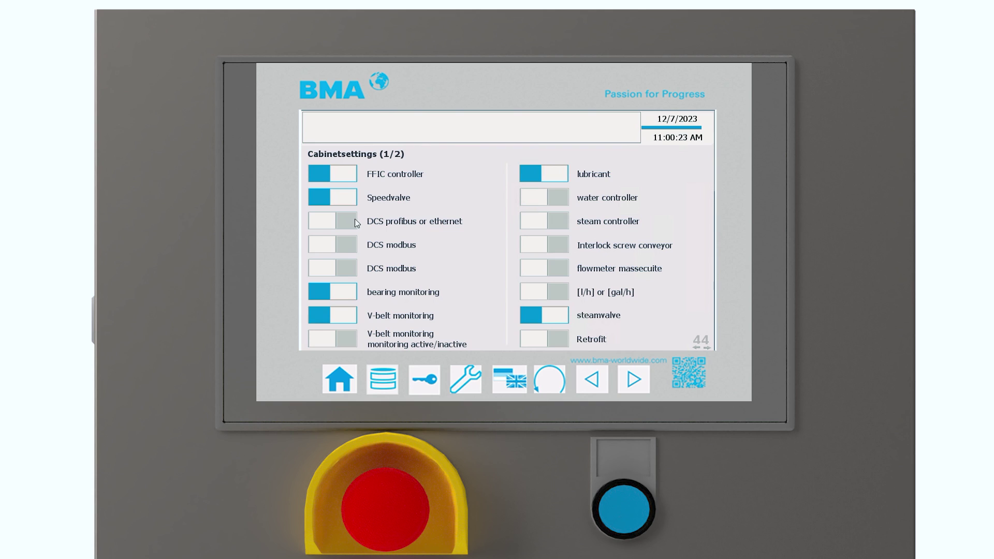
# Turn on the water controller and steam controller options in Cabinetsettings (1/2).
pyautogui.click(556, 199)
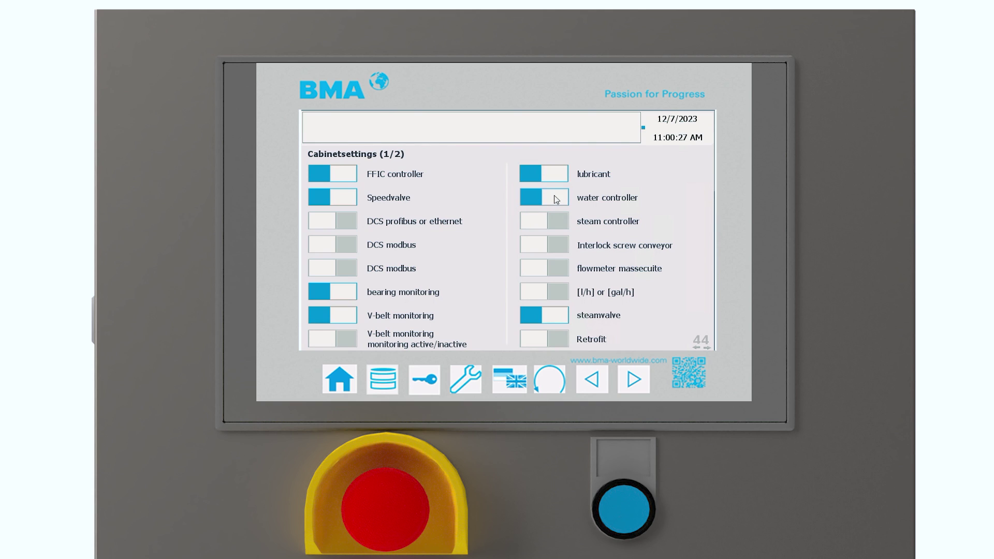
pyautogui.click(557, 219)
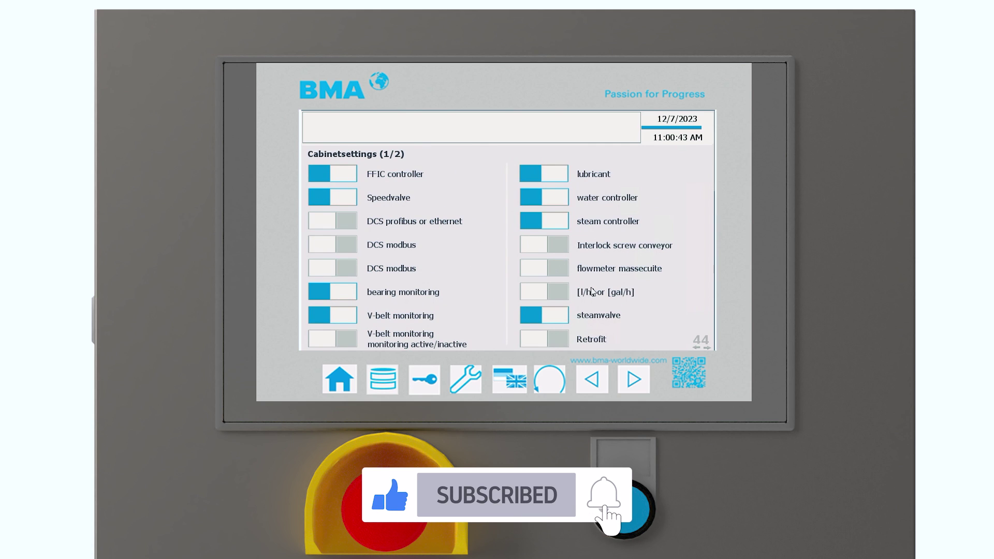
# Turn the water controller and steam controller options back off in Cabinetsettings (1/2).
pyautogui.click(560, 198)
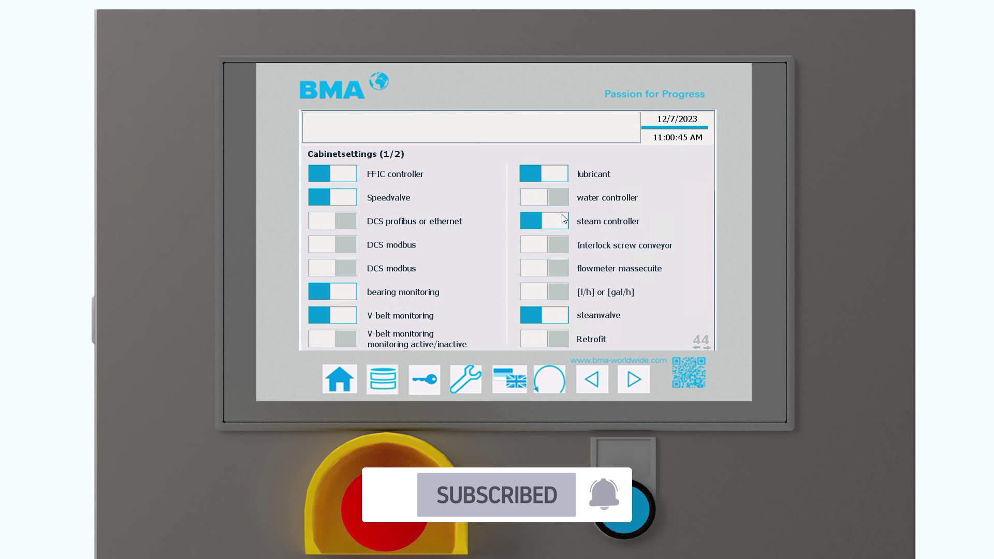
pyautogui.click(564, 219)
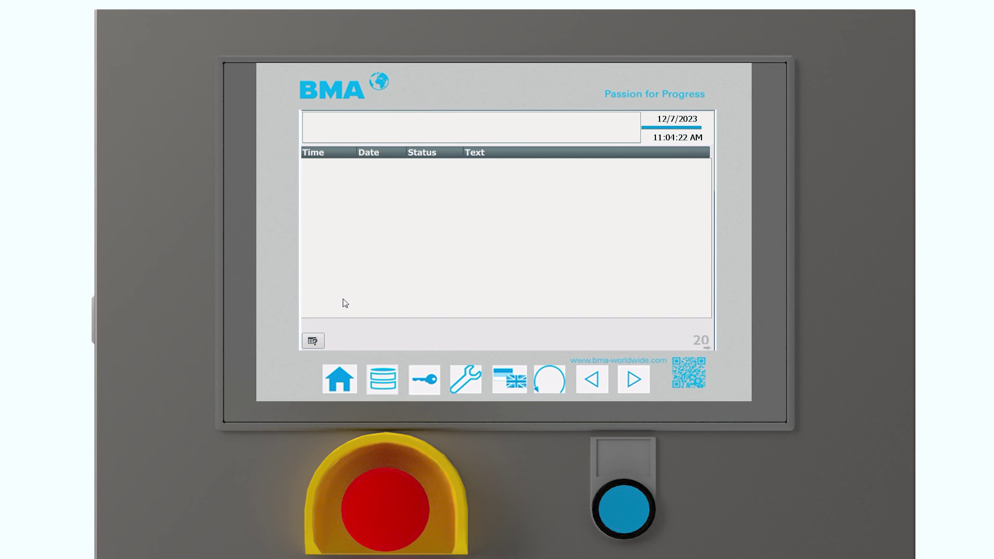
# View the alarm list's info text, which says none is available, then close it.
pyautogui.click(320, 343)
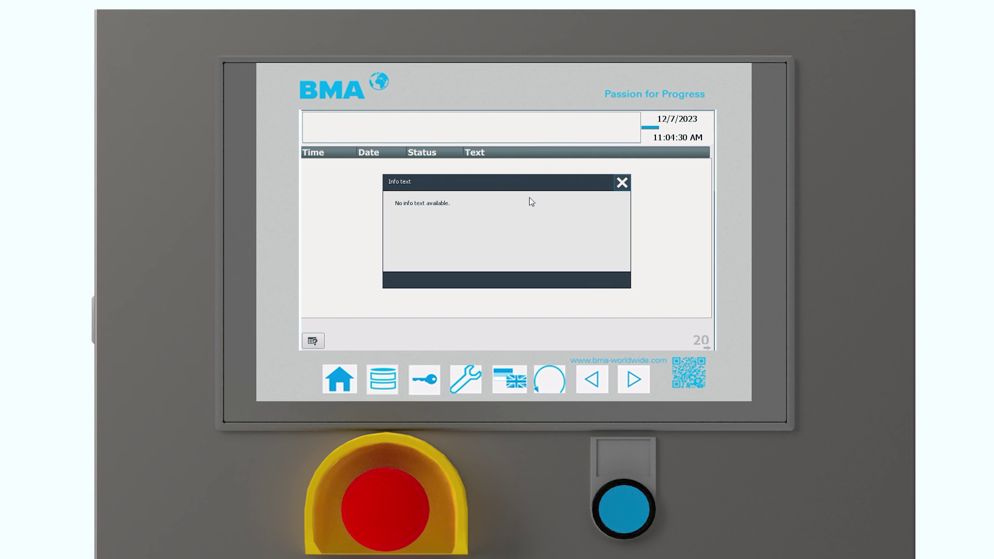
pyautogui.click(622, 184)
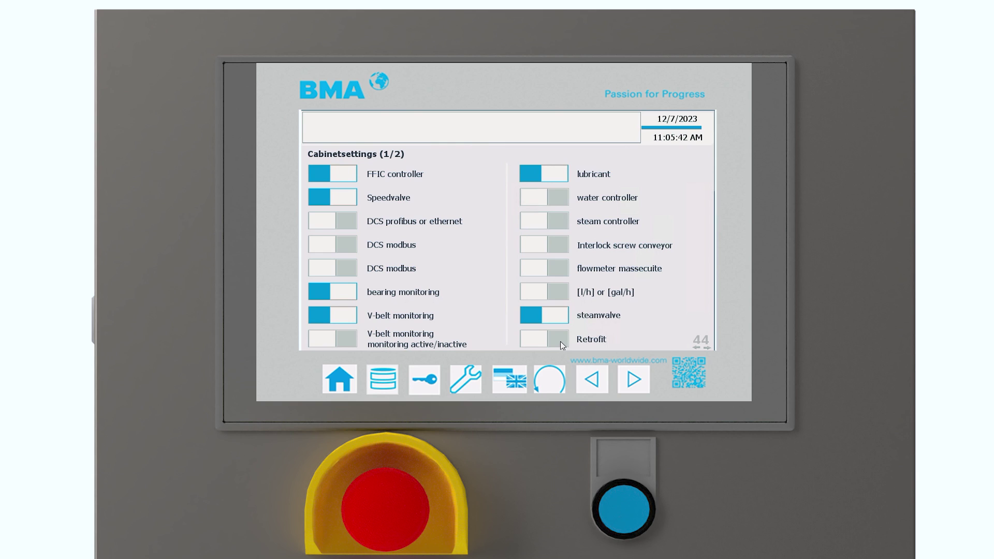
# Toggle Retrofit on in Cabinetsettings (1/2), then back off, leaving bearing and V-belt monitoring enabled.
pyautogui.click(560, 342)
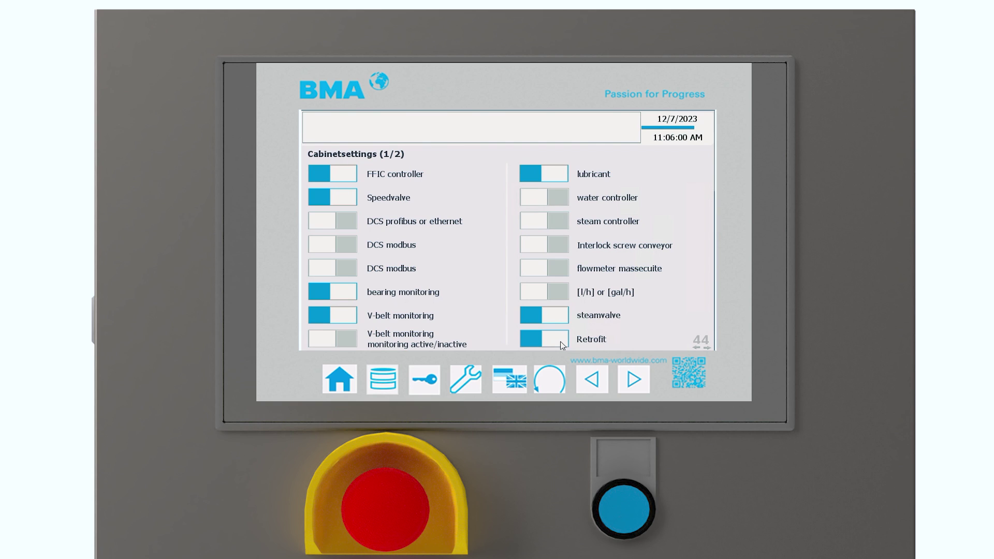
pyautogui.click(560, 344)
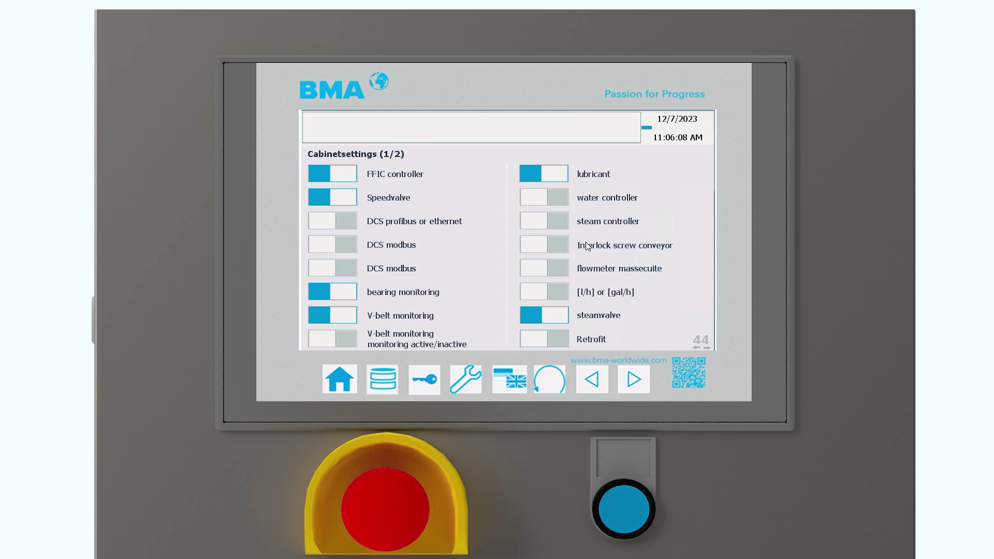